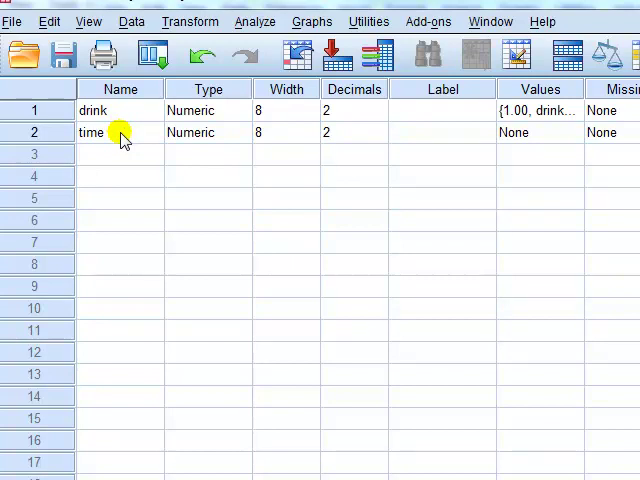
Review the value labels defined for the drink variable (drink1 etc.) and close without changes.
{"action": "left_click", "coordinate": [120, 135]}
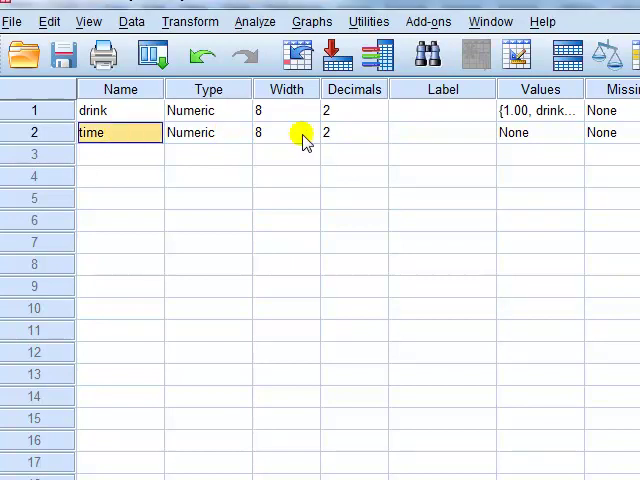
{"action": "left_click", "coordinate": [122, 111]}
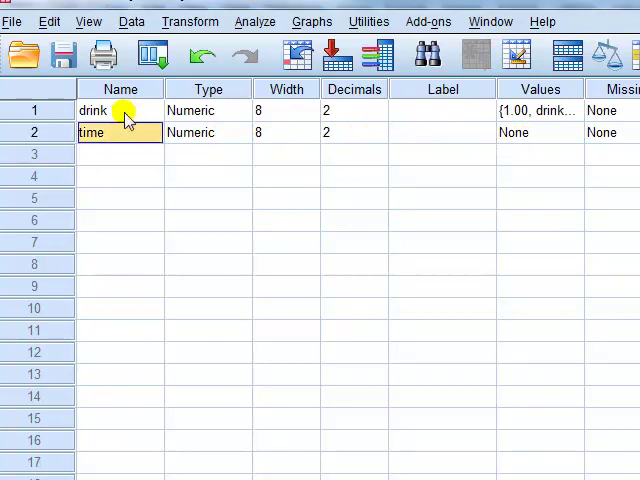
{"action": "left_click", "coordinate": [530, 111]}
{"action": "left_click", "coordinate": [572, 112]}
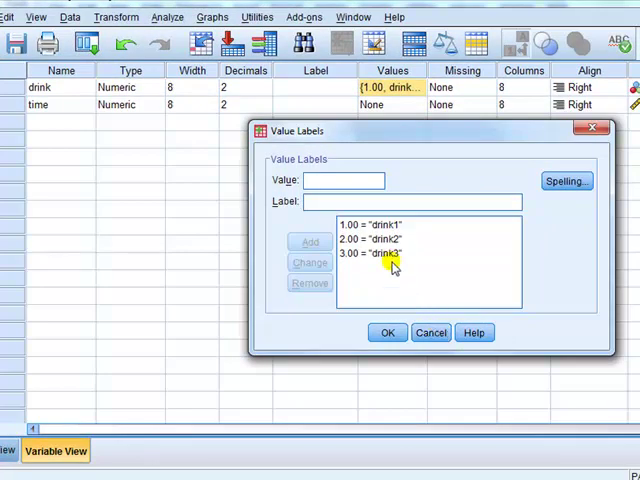
{"action": "left_click", "coordinate": [378, 226]}
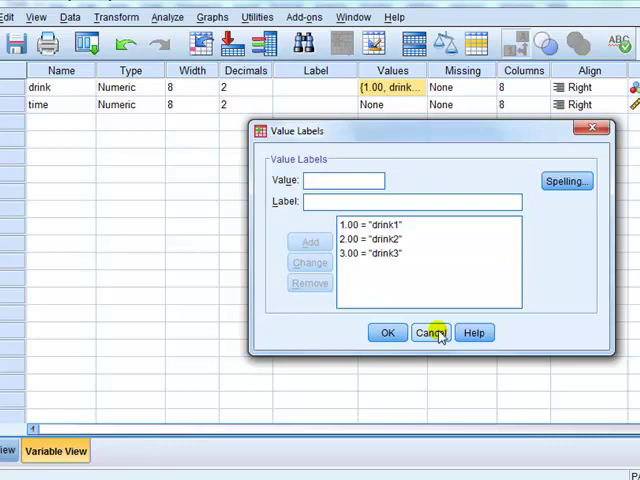
{"action": "left_click", "coordinate": [432, 333]}
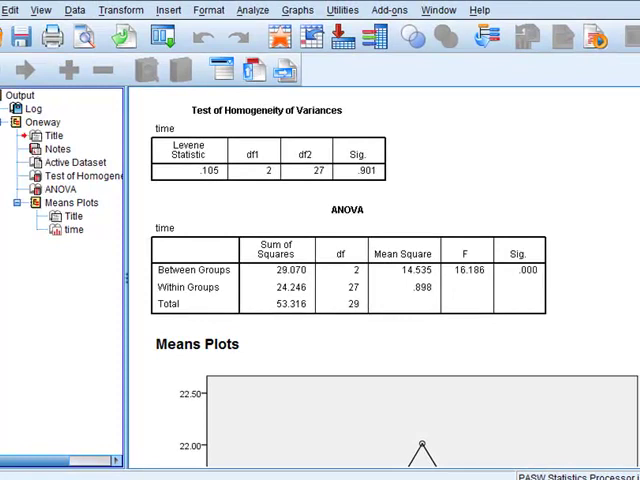
Select the Test of Homogeneity of Variances and ANOVA tables in the output.
{"action": "left_click", "coordinate": [291, 145]}
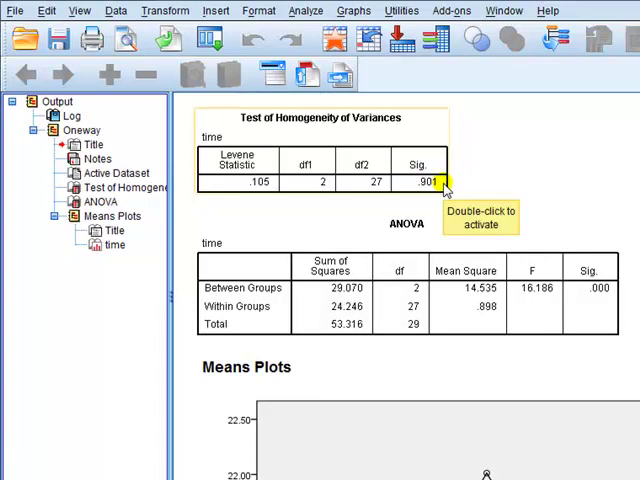
{"action": "left_click", "coordinate": [266, 290]}
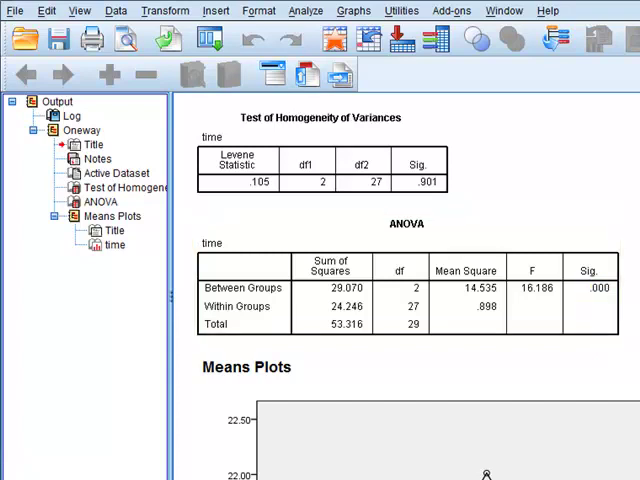
{"action": "scroll", "coordinate": [400, 300], "scroll_direction": "down", "scroll_amount": 3}
{"action": "scroll", "coordinate": [400, 300], "scroll_direction": "down", "scroll_amount": 3}
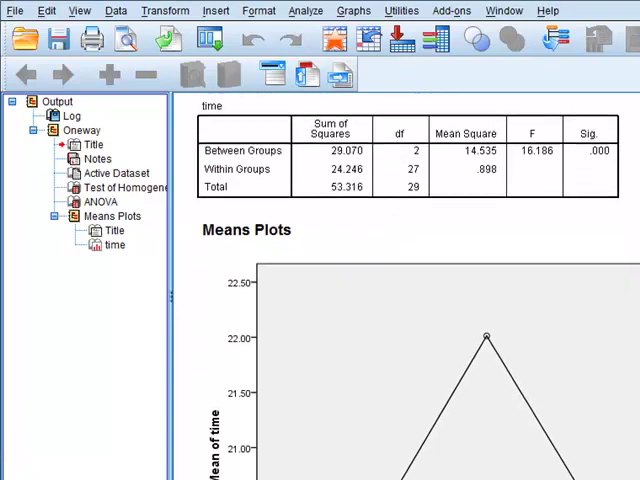
{"action": "scroll", "coordinate": [400, 300], "scroll_direction": "down", "scroll_amount": 3}
{"action": "scroll", "coordinate": [400, 300], "scroll_direction": "down", "scroll_amount": 2}
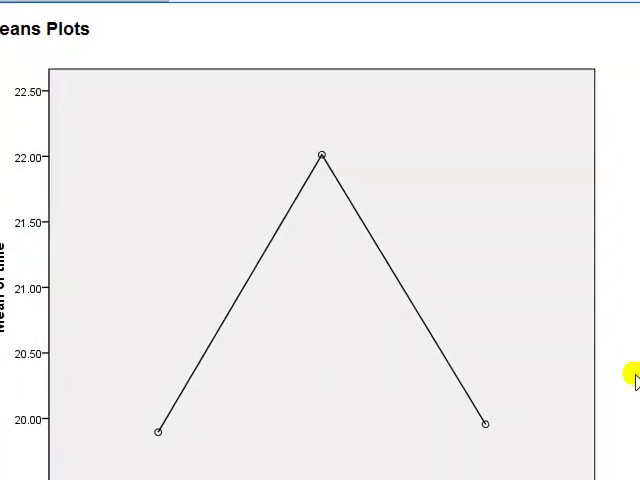
{"action": "scroll", "coordinate": [320, 300], "scroll_direction": "down", "scroll_amount": 1}
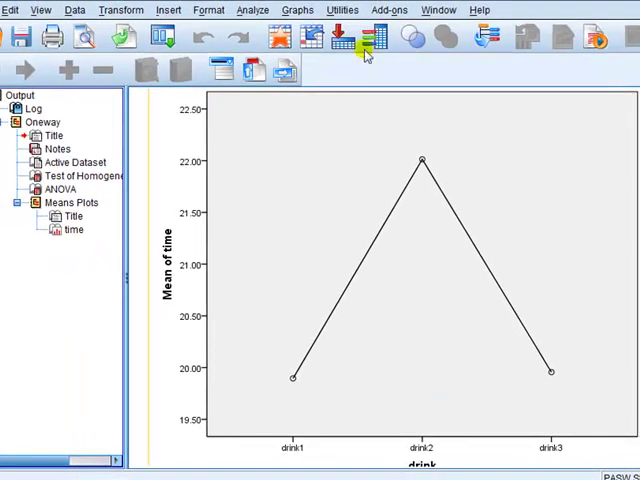
Reopen the One-Way ANOVA setup for time by drink and its Post Hoc options.
{"action": "left_click", "coordinate": [252, 10]}
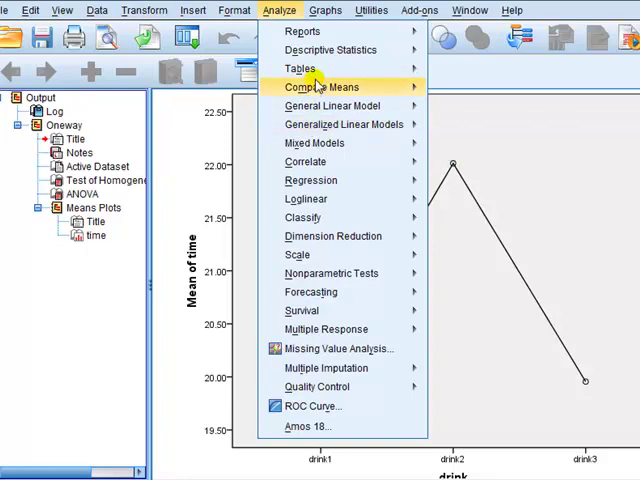
{"action": "mouse_move", "coordinate": [322, 87]}
{"action": "left_click", "coordinate": [490, 170]}
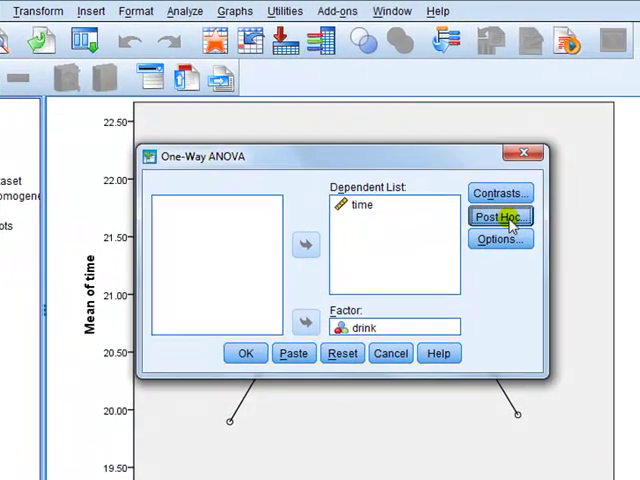
{"action": "left_click", "coordinate": [580, 200]}
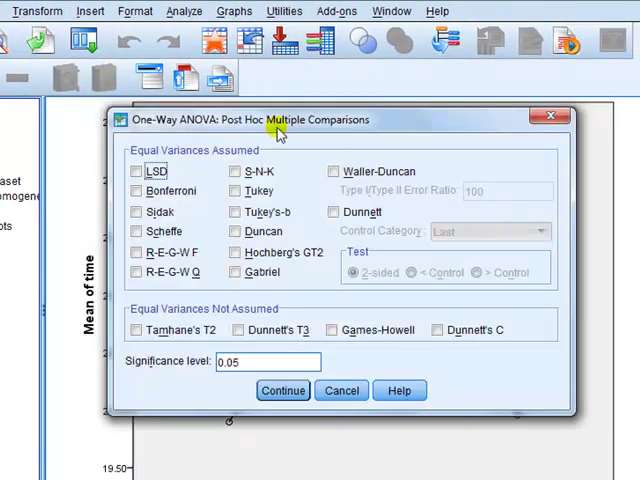
{"action": "left_click_drag", "start_coordinate": [272, 120], "coordinate": [272, 118]}
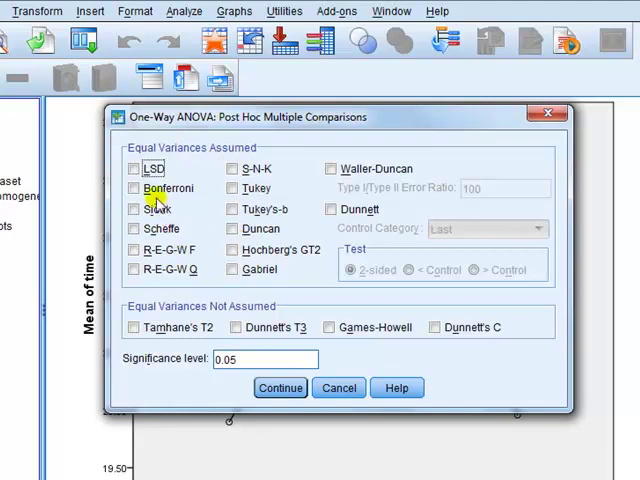
Enable LSD, Bonferroni and Tukey comparisons at significance 0.05 and confirm.
{"action": "left_click", "coordinate": [134, 170]}
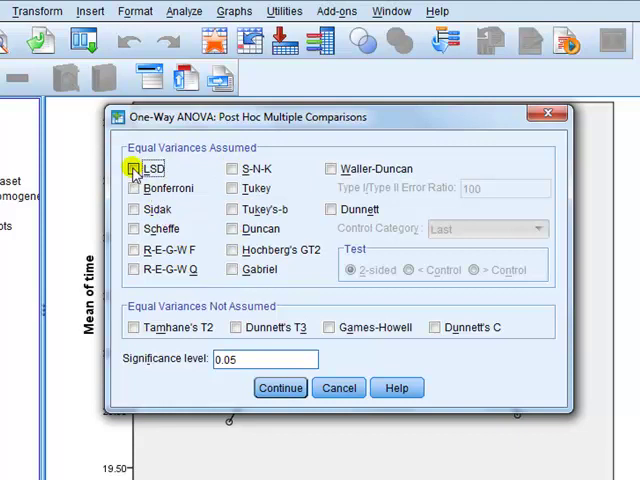
{"action": "left_click", "coordinate": [134, 169]}
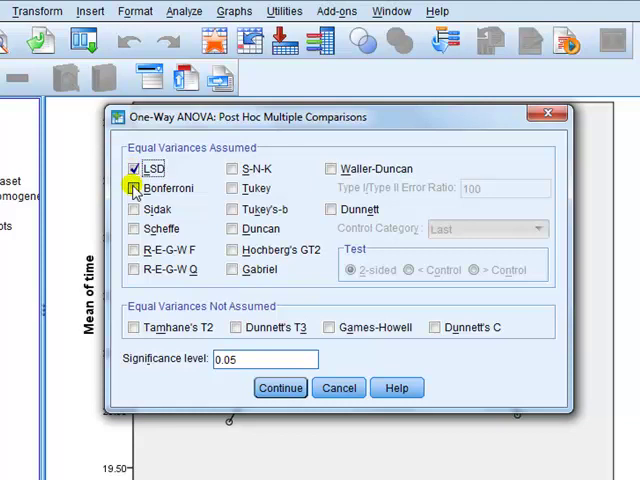
{"action": "left_click", "coordinate": [134, 189]}
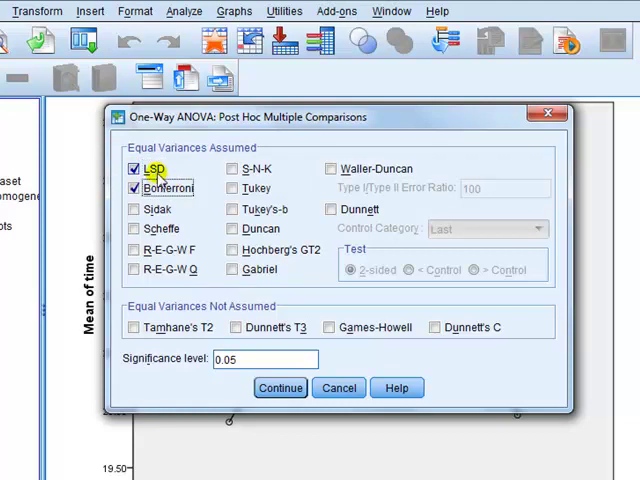
{"action": "left_click", "coordinate": [232, 188]}
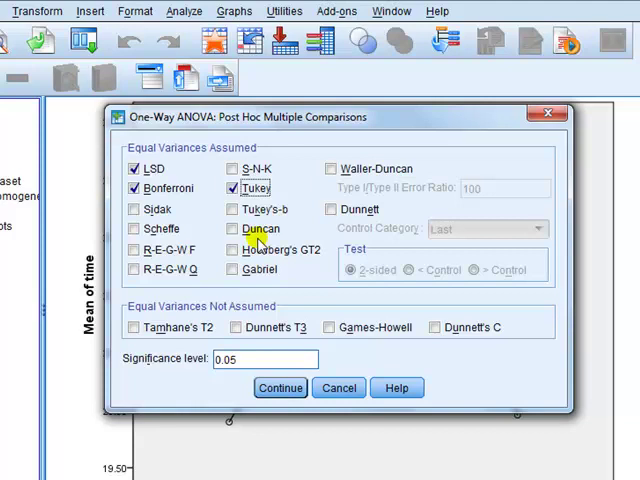
{"action": "left_click", "coordinate": [281, 388]}
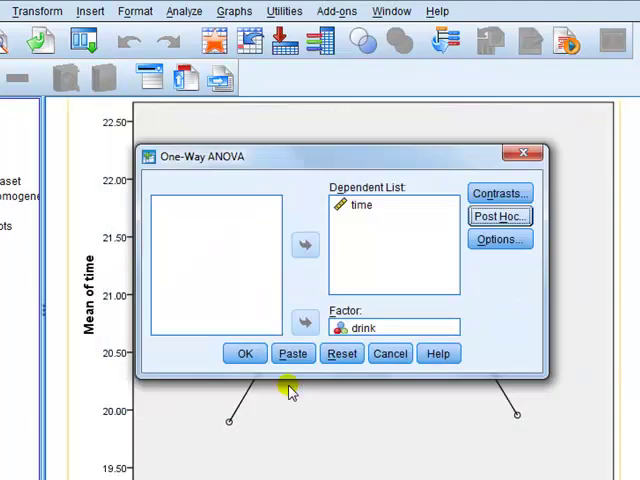
Run the ANOVA, producing the homogeneity test, ANOVA table and Multiple Comparisons output.
{"action": "left_click", "coordinate": [240, 353]}
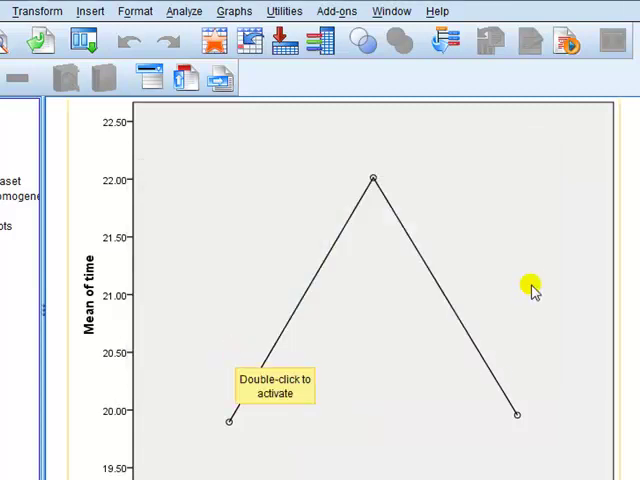
{"action": "scroll", "coordinate": [532, 288], "scroll_direction": "down", "scroll_amount": 3}
{"action": "scroll", "coordinate": [532, 288], "scroll_direction": "down", "scroll_amount": 3}
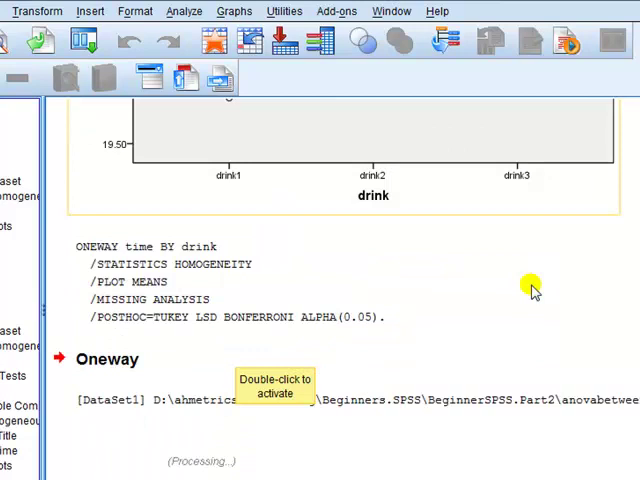
{"action": "scroll", "coordinate": [532, 288], "scroll_direction": "down", "scroll_amount": 2}
{"action": "scroll", "coordinate": [532, 288], "scroll_direction": "down", "scroll_amount": 2}
{"action": "scroll", "coordinate": [532, 288], "scroll_direction": "down", "scroll_amount": 1}
{"action": "scroll", "coordinate": [532, 288], "scroll_direction": "down", "scroll_amount": 3}
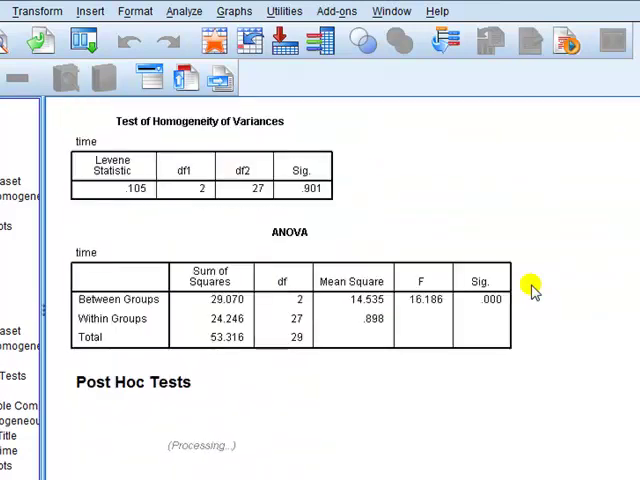
{"action": "scroll", "coordinate": [532, 288], "scroll_direction": "down", "scroll_amount": 3}
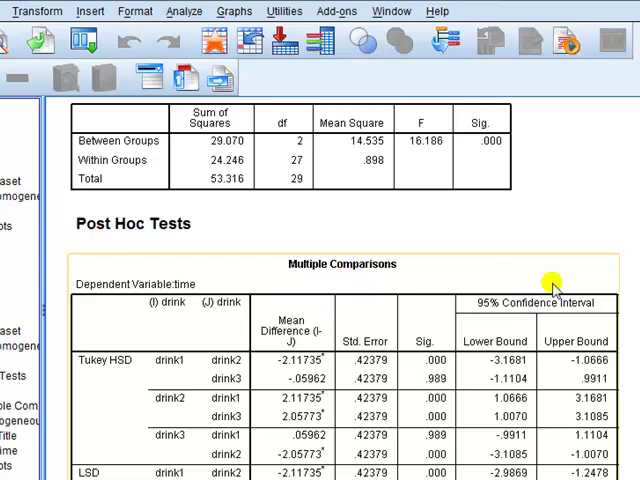
{"action": "scroll", "coordinate": [553, 289], "scroll_direction": "down", "scroll_amount": 2}
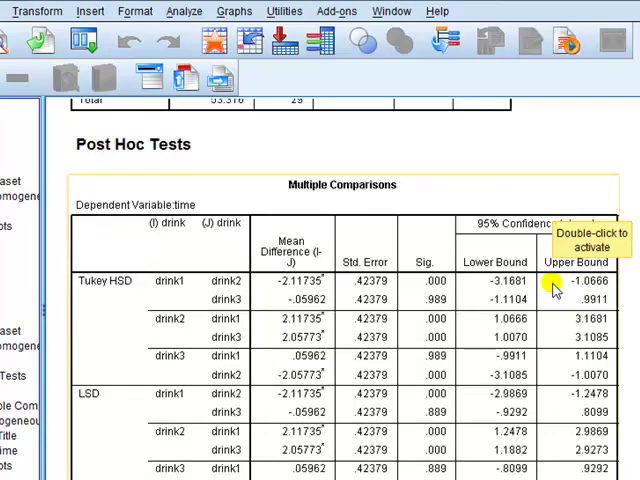
{"action": "scroll", "coordinate": [553, 289], "scroll_direction": "down", "scroll_amount": 2}
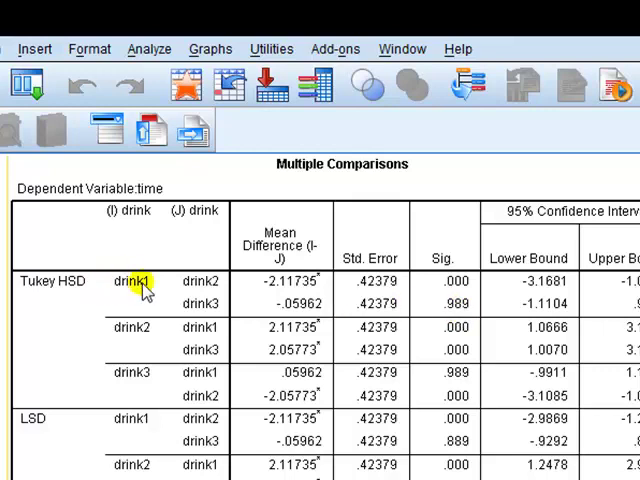
{"action": "scroll", "coordinate": [250, 342], "scroll_direction": "up", "scroll_amount": 1}
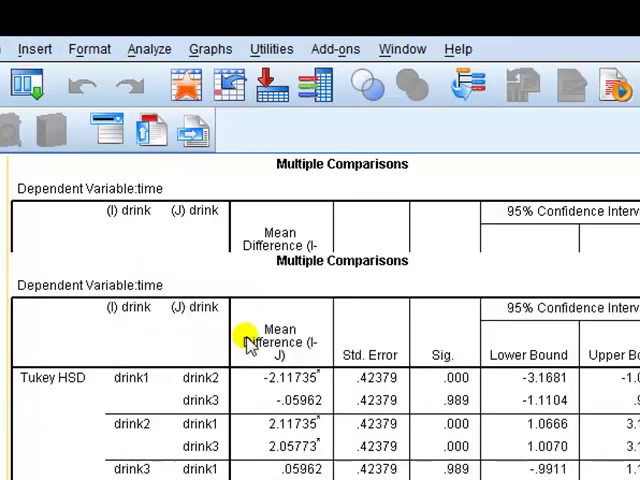
{"action": "scroll", "coordinate": [250, 342], "scroll_direction": "up", "scroll_amount": 4}
{"action": "scroll", "coordinate": [265, 350], "scroll_direction": "up", "scroll_amount": 4}
{"action": "scroll", "coordinate": [268, 365], "scroll_direction": "up", "scroll_amount": 4}
{"action": "scroll", "coordinate": [270, 372], "scroll_direction": "up", "scroll_amount": 4}
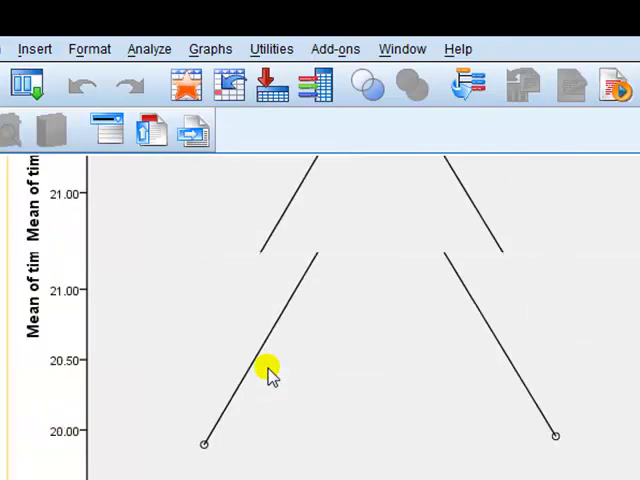
{"action": "left_click", "coordinate": [267, 460]}
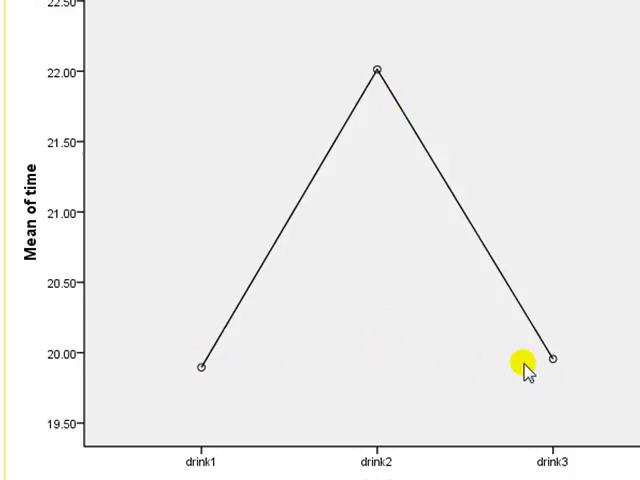
{"action": "scroll", "coordinate": [527, 368], "scroll_direction": "down", "scroll_amount": 4}
{"action": "scroll", "coordinate": [527, 368], "scroll_direction": "down", "scroll_amount": 4}
{"action": "scroll", "coordinate": [527, 368], "scroll_direction": "down", "scroll_amount": 4}
{"action": "scroll", "coordinate": [527, 368], "scroll_direction": "down", "scroll_amount": 4}
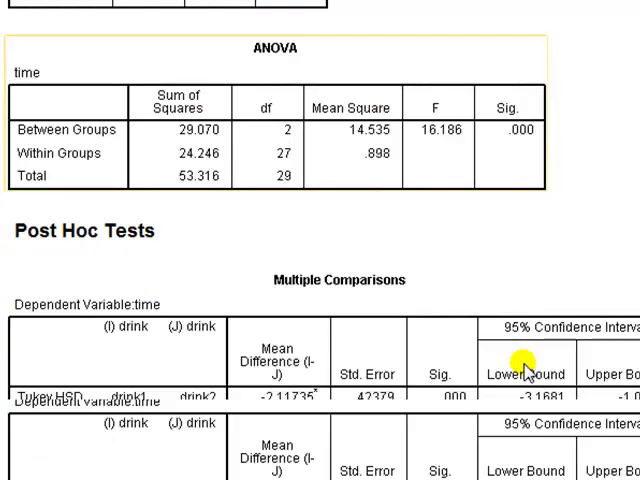
{"action": "scroll", "coordinate": [527, 368], "scroll_direction": "down", "scroll_amount": 4}
{"action": "scroll", "coordinate": [527, 368], "scroll_direction": "down", "scroll_amount": 3}
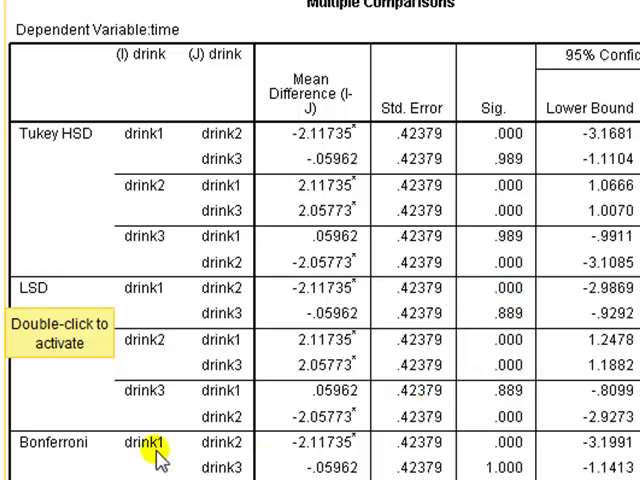
{"action": "scroll", "coordinate": [270, 465], "scroll_direction": "down", "scroll_amount": 2}
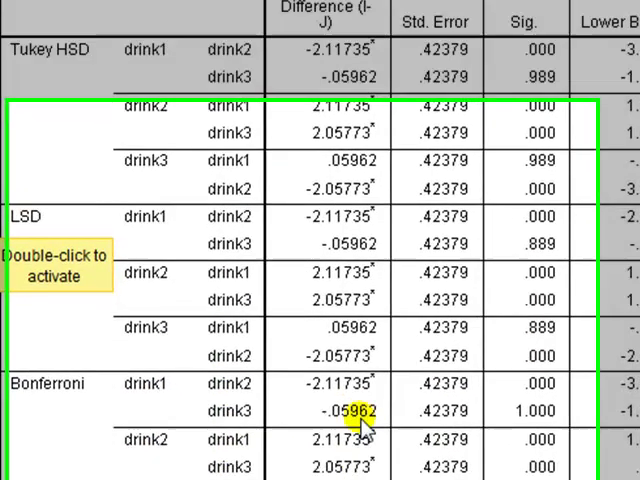
{"action": "scroll", "coordinate": [362, 425], "scroll_direction": "down", "scroll_amount": 2}
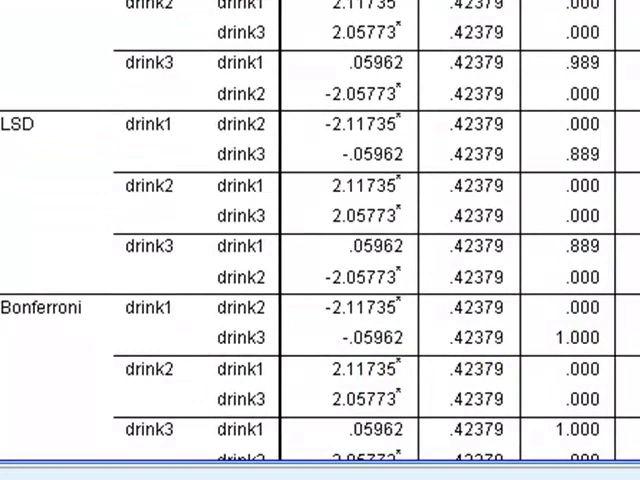
{"action": "scroll", "coordinate": [320, 240], "scroll_direction": "down", "scroll_amount": 1}
{"action": "scroll", "coordinate": [320, 240], "scroll_direction": "down", "scroll_amount": 2}
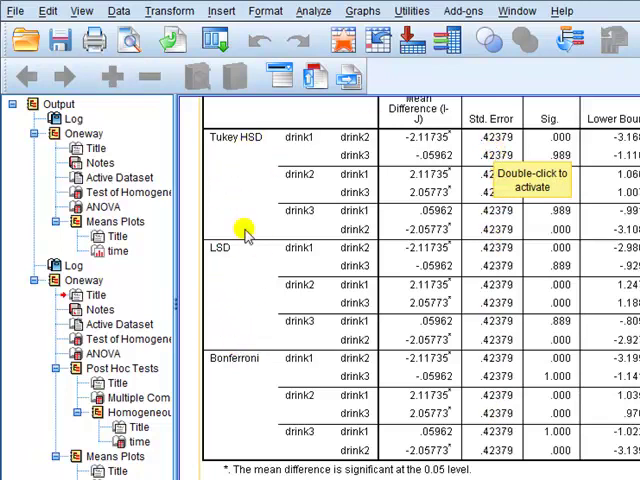
{"action": "left_click", "coordinate": [575, 155]}
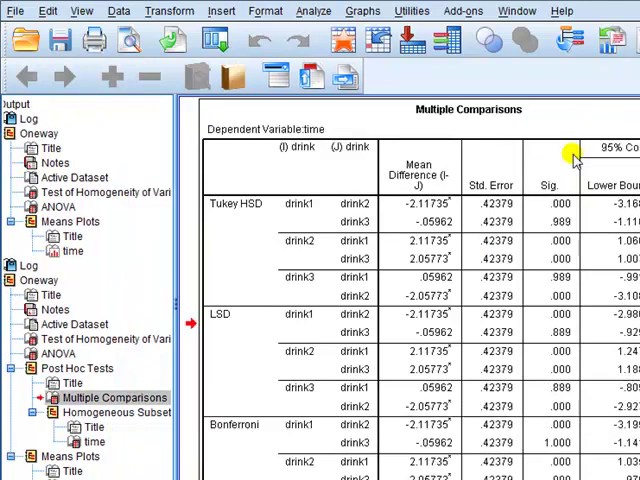